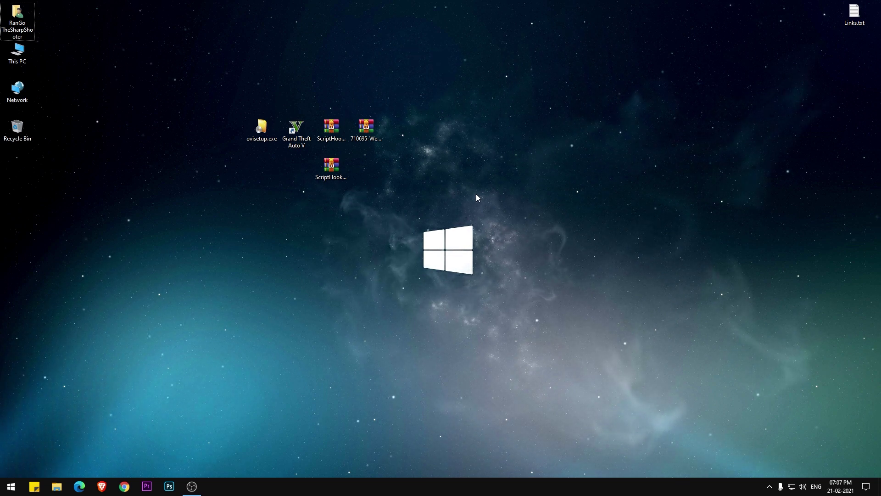
# Step: Run ovisetup.exe and install OpenIV, accepting the language, license and 19.8 MB download
pyautogui.doubleClick(259, 131)
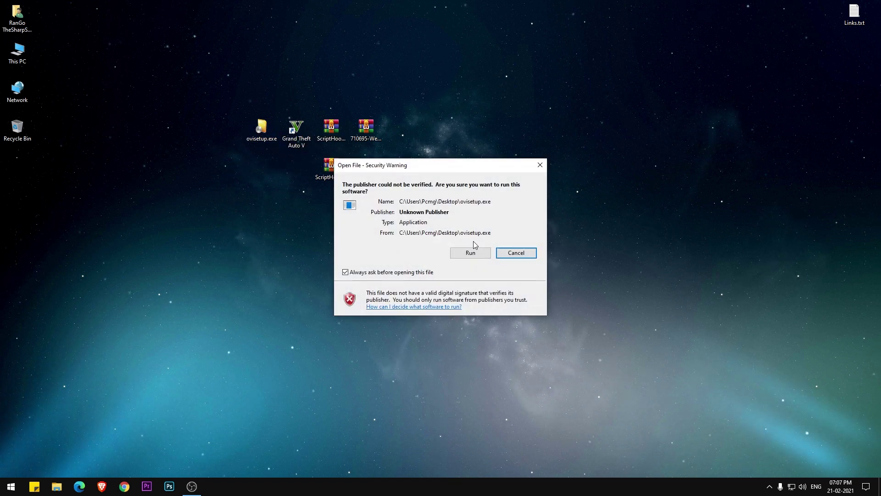
pyautogui.click(470, 252)
pyautogui.click(533, 344)
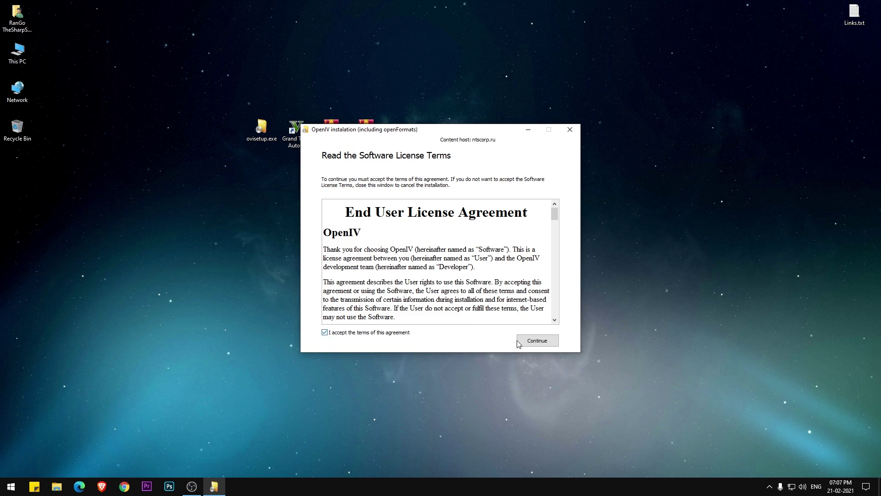
pyautogui.click(531, 341)
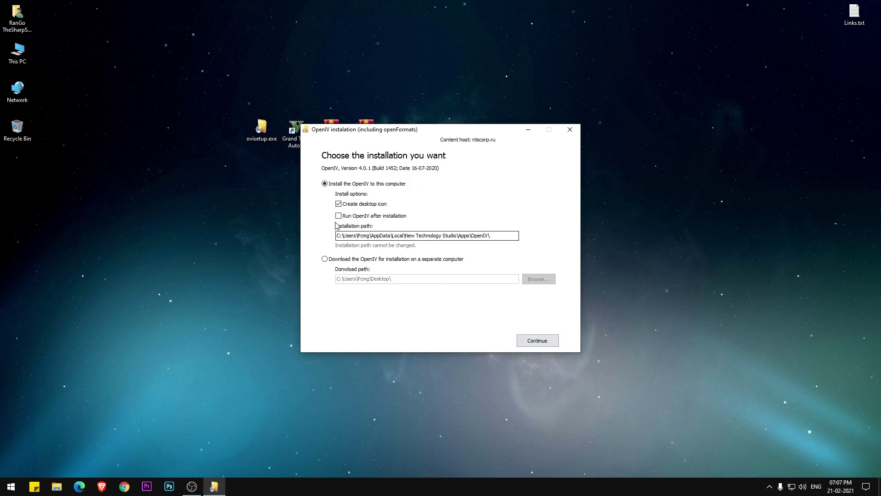
pyautogui.click(536, 342)
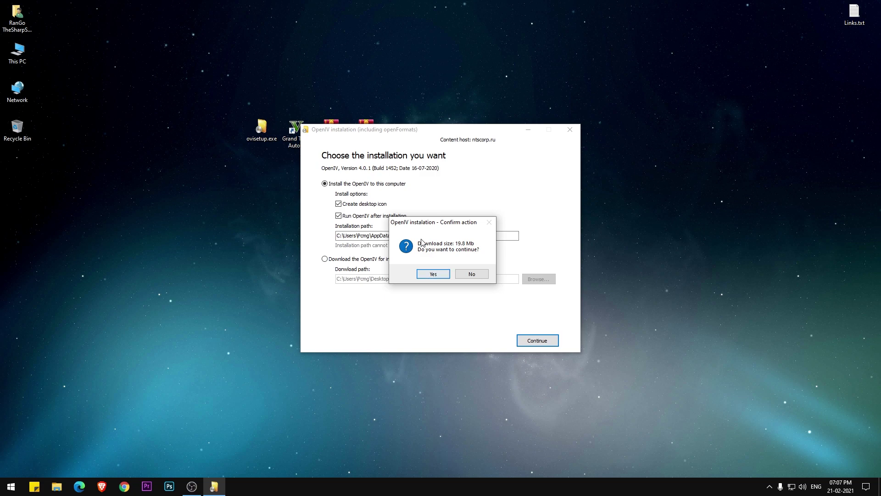
pyautogui.click(441, 272)
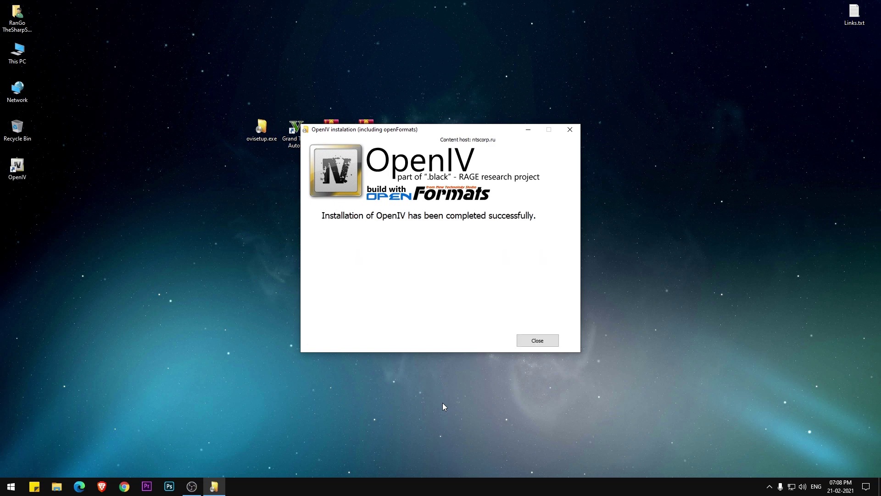
# Step: Close the finished installer, refresh the desktop, and choose Grand Theft Auto V for Windows
pyautogui.click(541, 341)
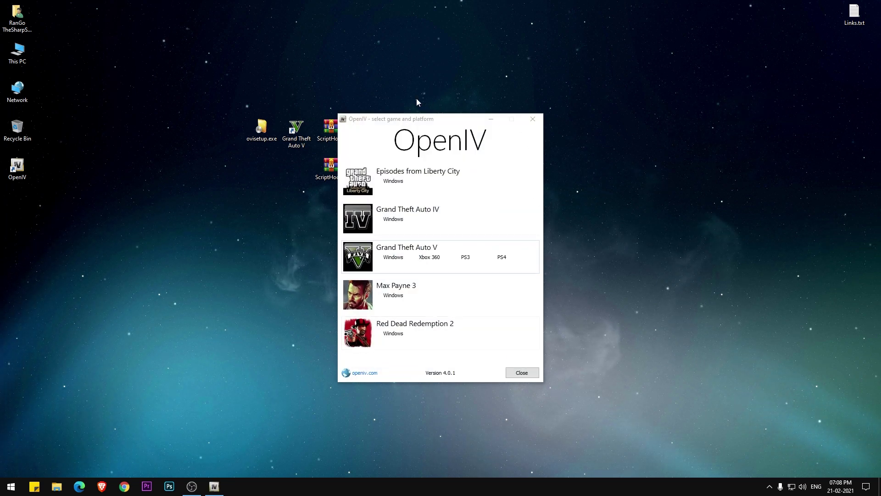
pyautogui.rightClick(125, 141)
pyautogui.click(149, 169)
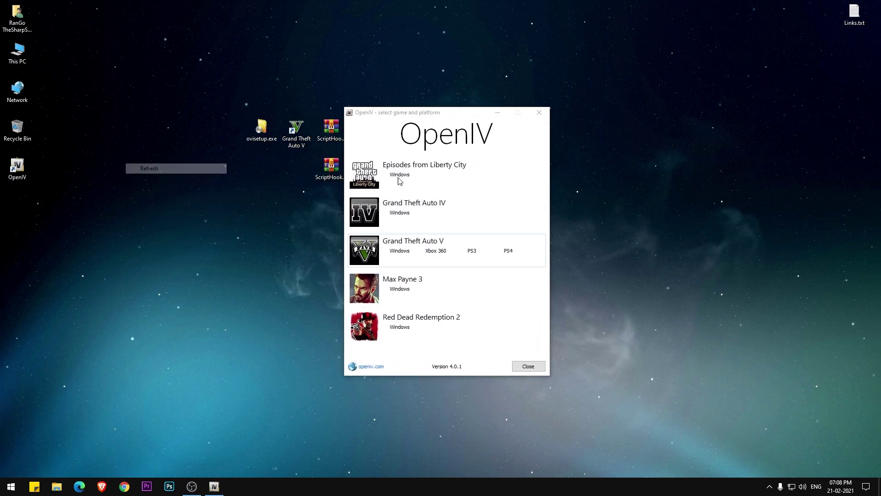
pyautogui.click(458, 121)
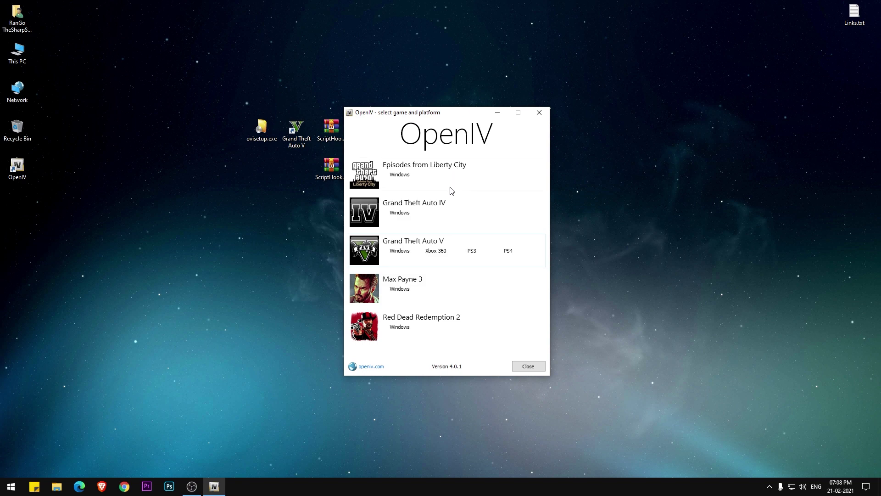
pyautogui.click(400, 252)
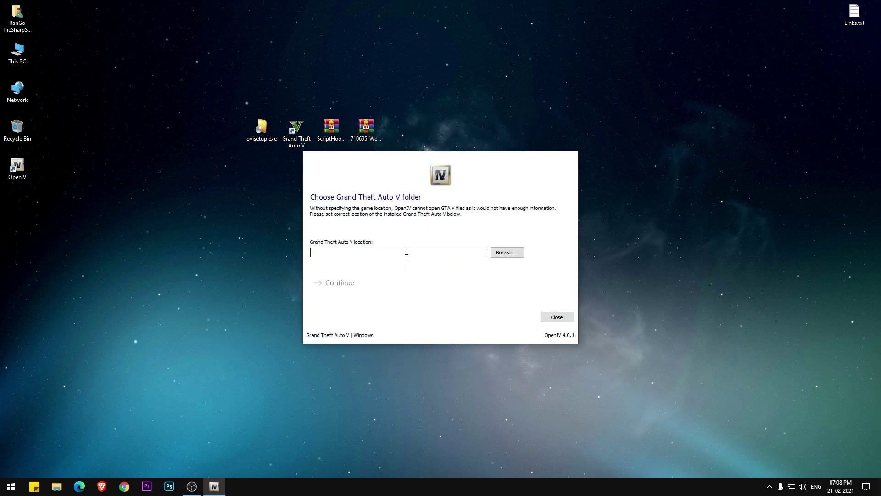
# Step: Select G:\Launcher\GTA V\Grand Theft Auto V as the GTA V game folder
pyautogui.click(499, 253)
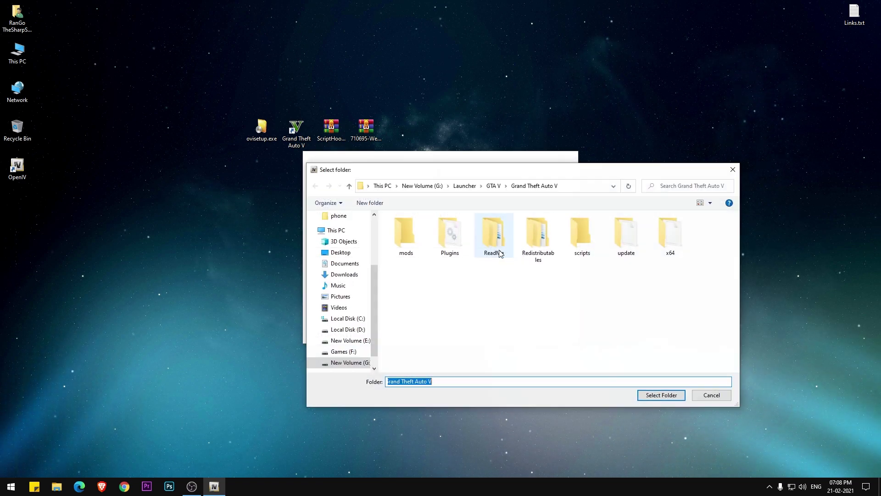
pyautogui.scroll(1, 378, 315)
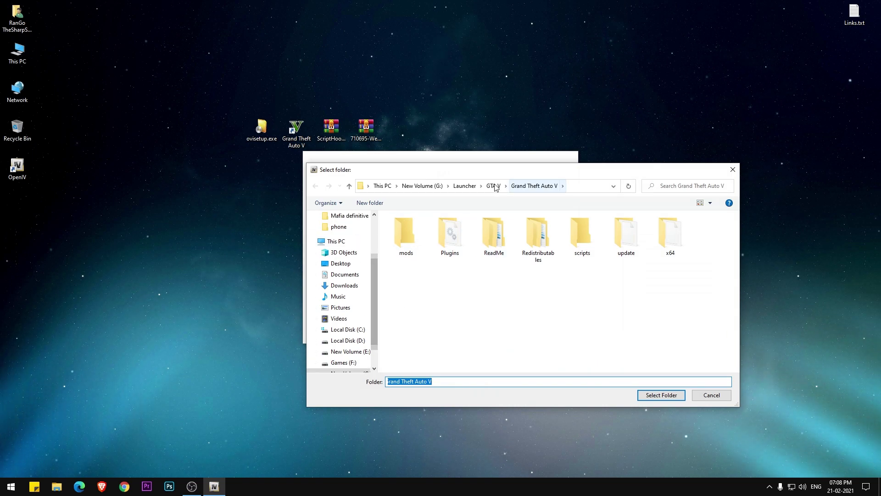
pyautogui.click(382, 185)
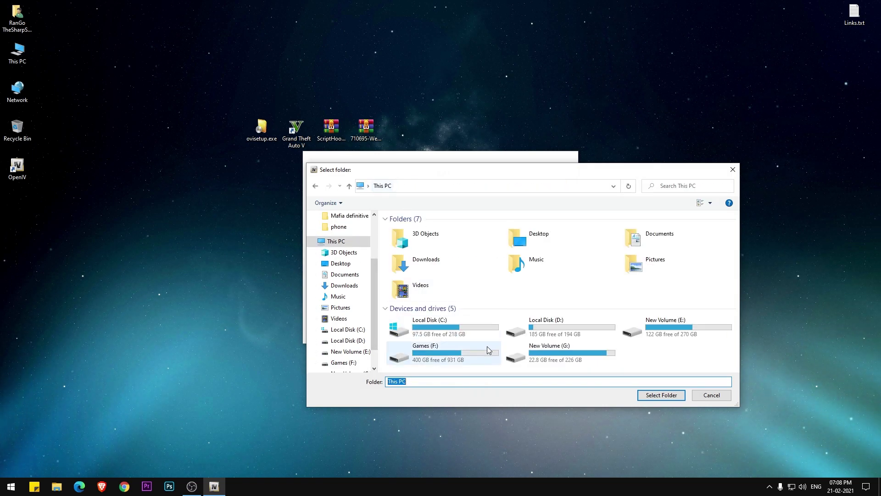
pyautogui.doubleClick(575, 355)
pyautogui.doubleClick(415, 260)
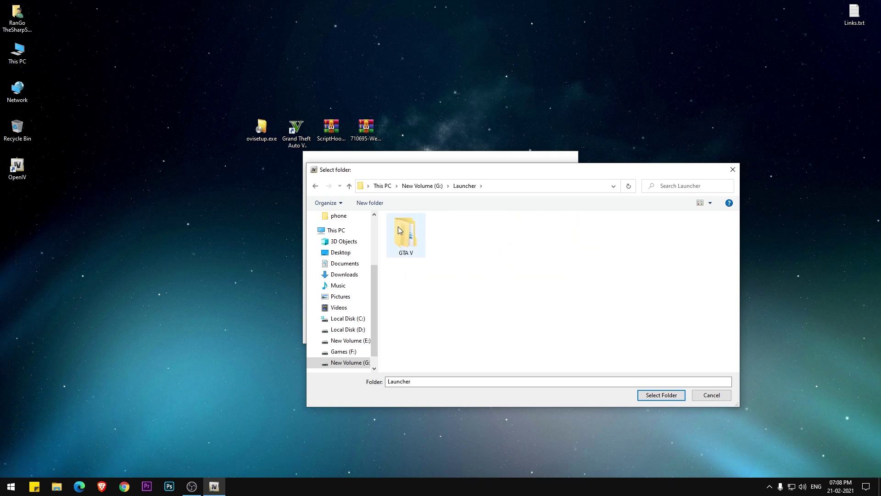
pyautogui.doubleClick(398, 226)
pyautogui.doubleClick(415, 238)
pyautogui.click(657, 395)
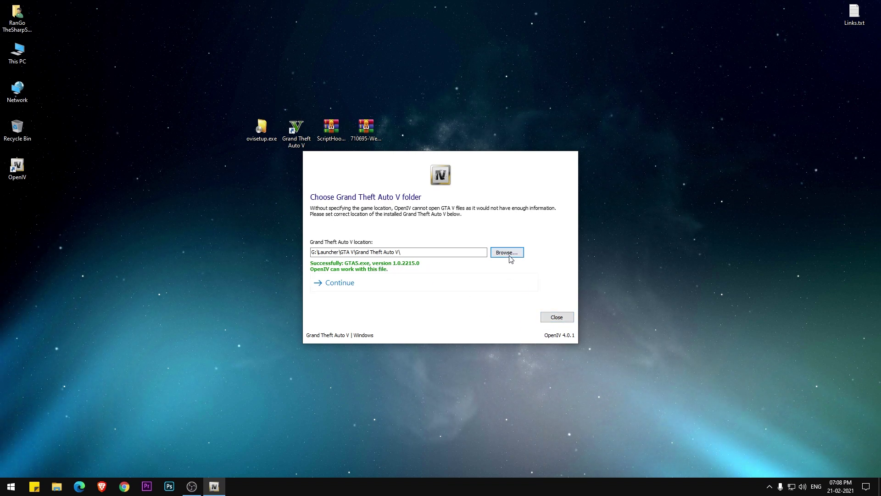
# Step: Continue past the folder page, check Games (F:) > Games > Grand Theft Auto V, then close Explorer
pyautogui.click(346, 286)
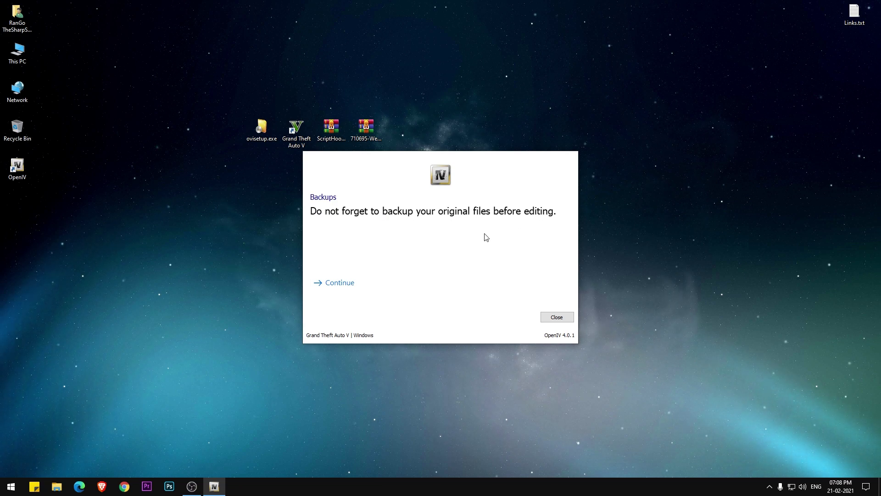
pyautogui.doubleClick(17, 52)
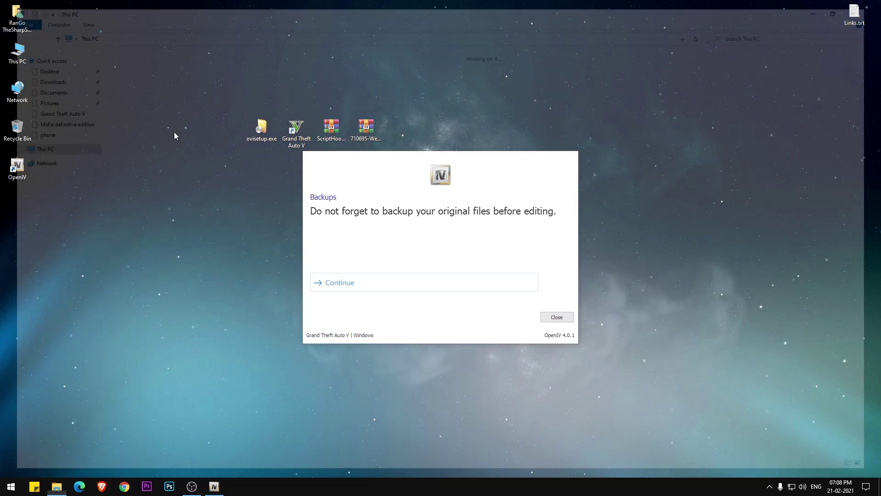
pyautogui.doubleClick(472, 141)
pyautogui.doubleClick(165, 69)
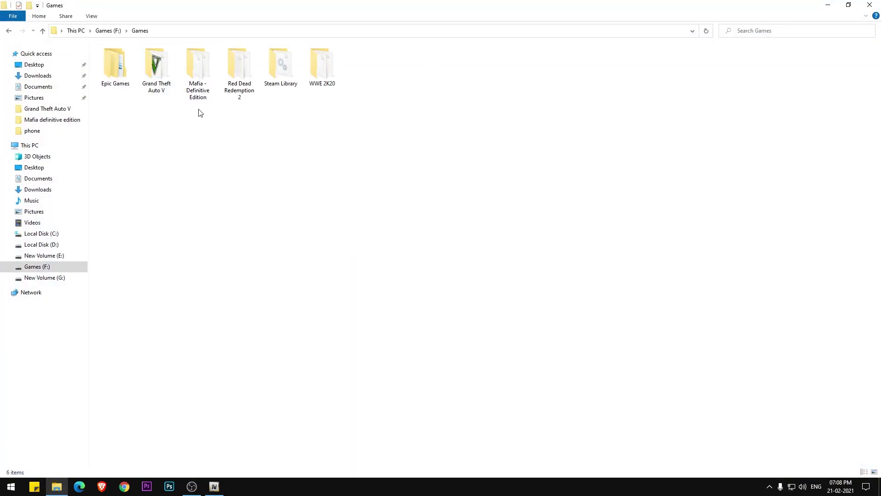
pyautogui.click(160, 83)
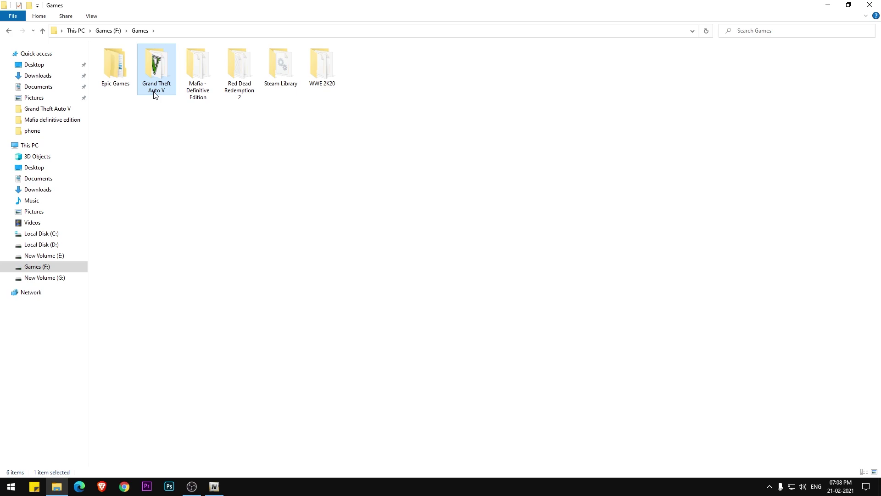
pyautogui.click(869, 5)
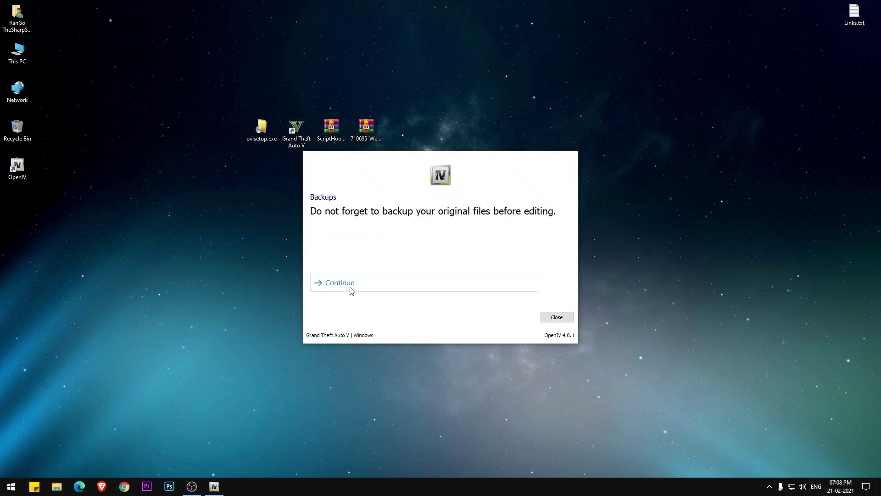
# Step: Continue past the Backups page so OpenIV loads the GTA V files
pyautogui.click(342, 284)
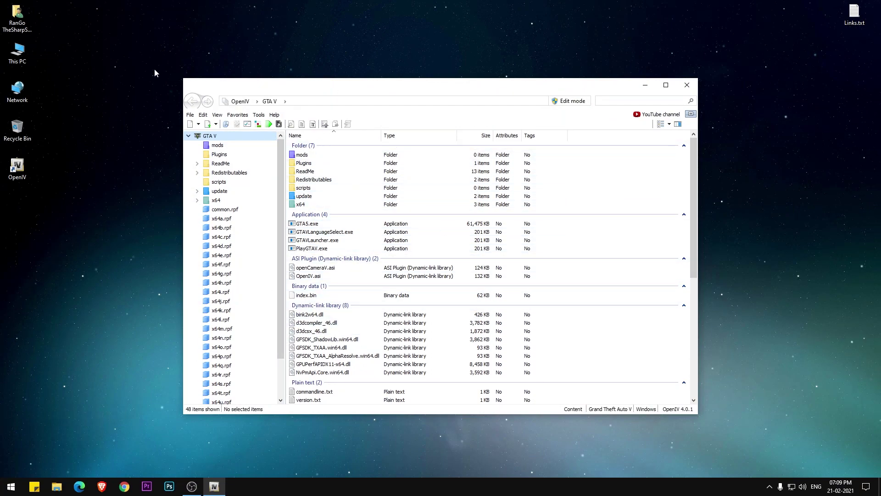
# Step: Install ASI Loader and OpenIV.ASI from ASI Manager, create the mods folder, and exit OpenIV
pyautogui.click(258, 114)
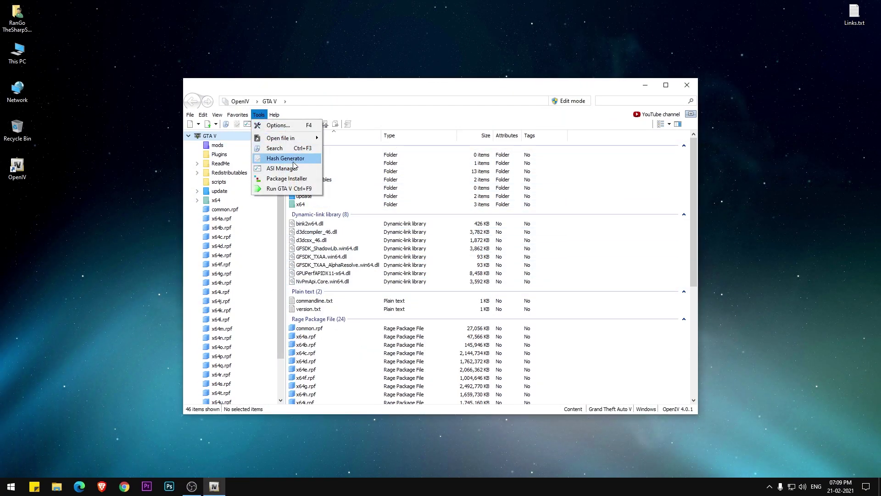
pyautogui.click(283, 168)
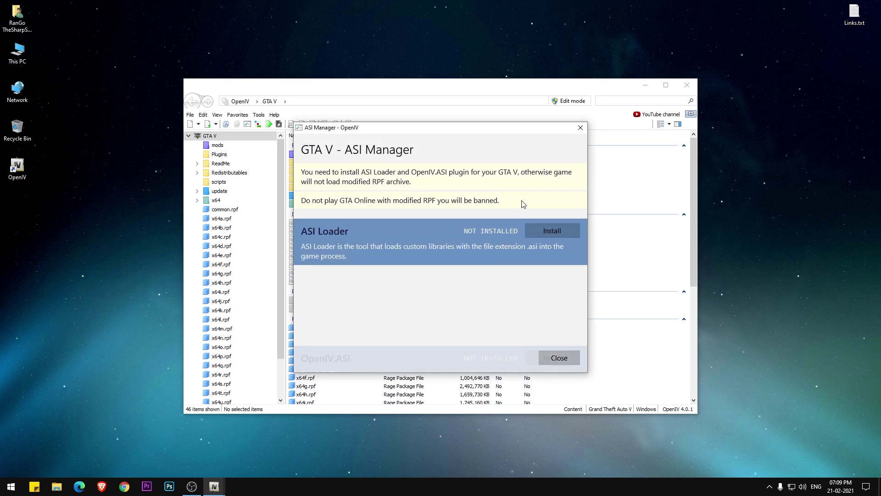
pyautogui.click(536, 223)
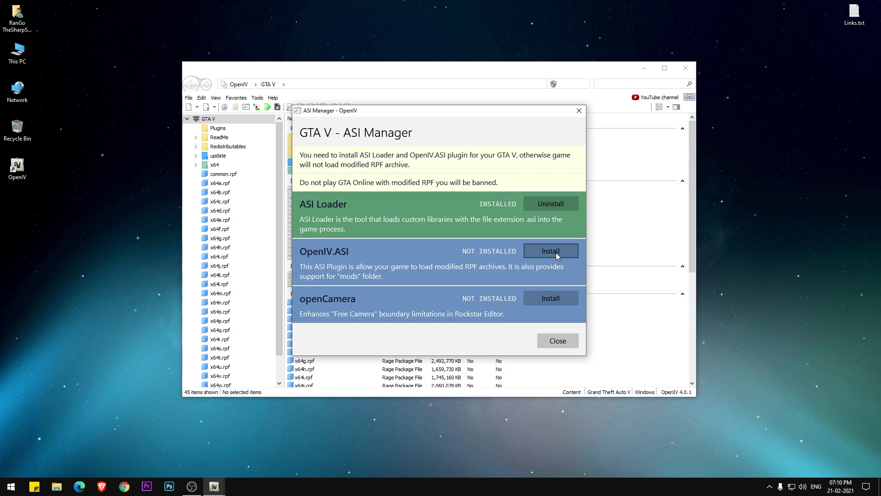
pyautogui.click(556, 253)
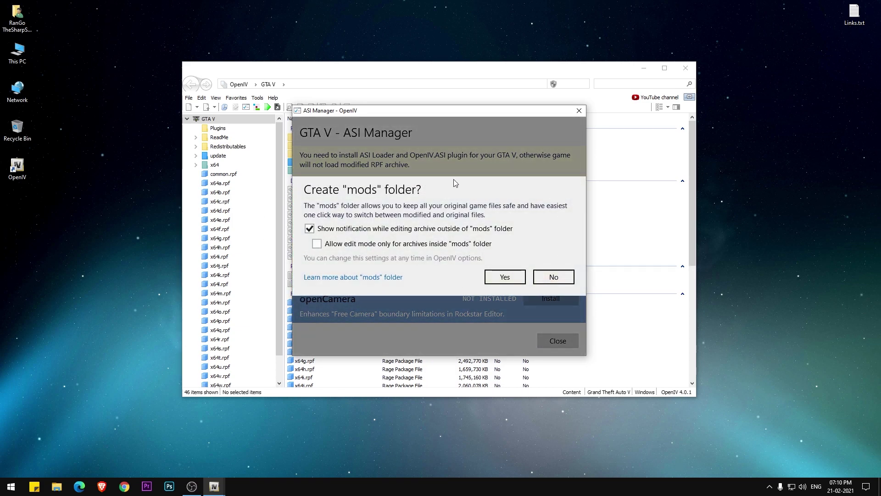
pyautogui.click(513, 279)
pyautogui.click(550, 341)
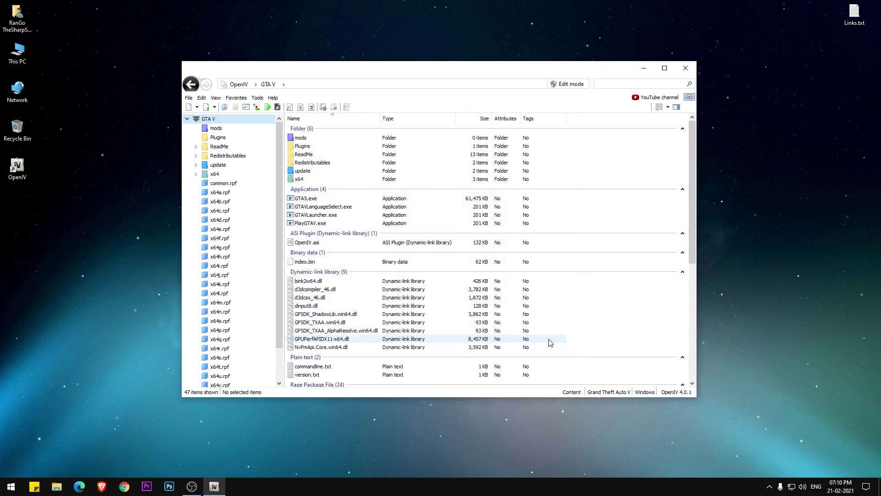
pyautogui.click(687, 68)
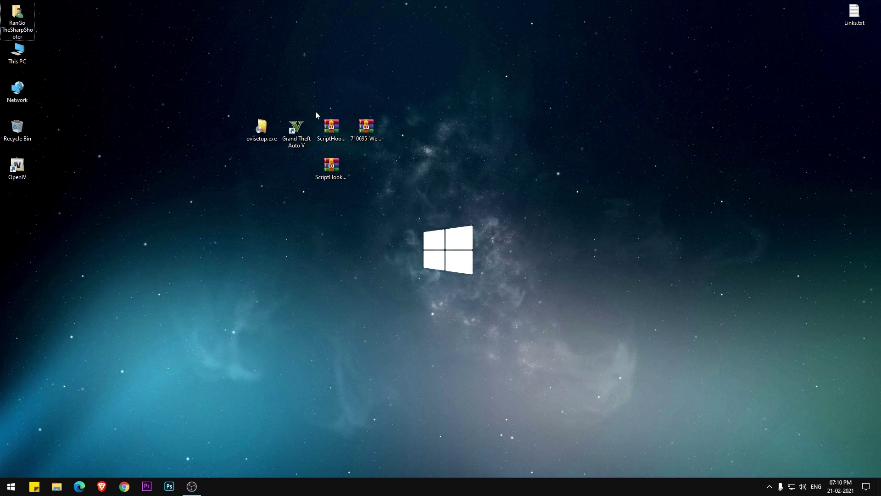
# Step: Extract ScriptHookVDotNet.asi, the .ini, ScriptHookVDotNet2.dll and ScriptHookVDotNet3.dll to the desktop
pyautogui.moveTo(316, 113); pyautogui.dragTo(344, 180)
pyautogui.moveTo(337, 132); pyautogui.dragTo(275, 160)
pyautogui.click(275, 161)
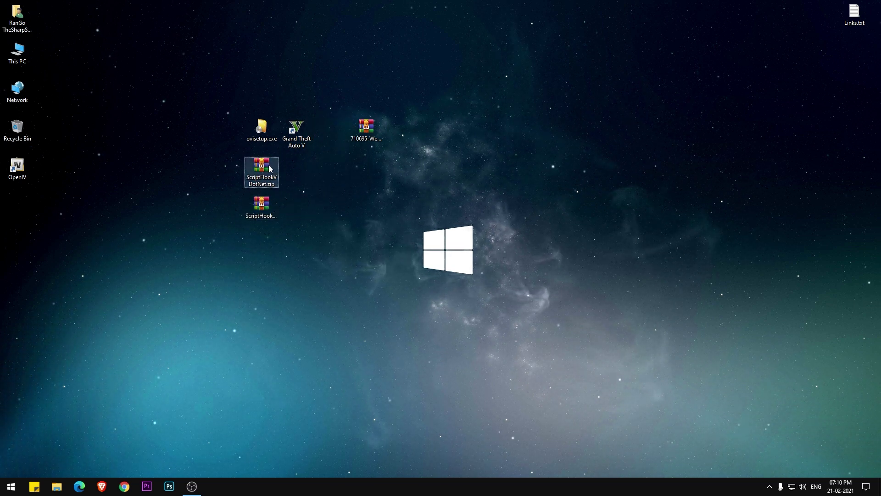
pyautogui.doubleClick(260, 172)
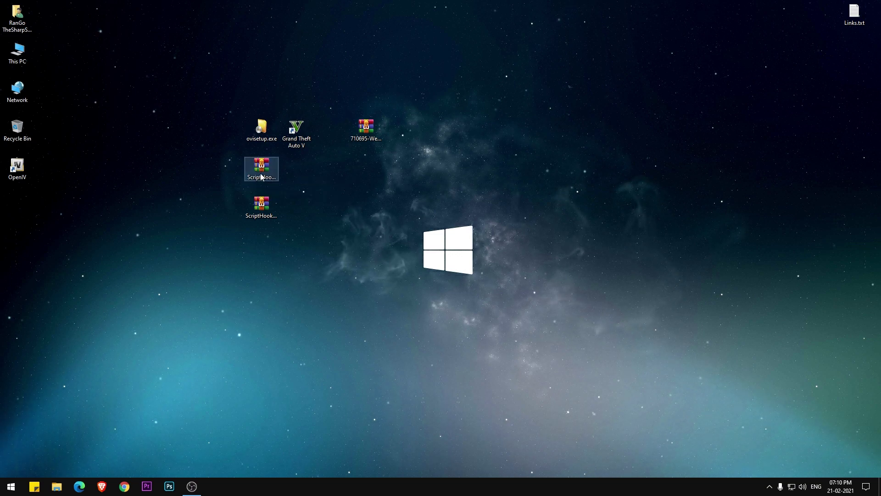
pyautogui.click(615, 94)
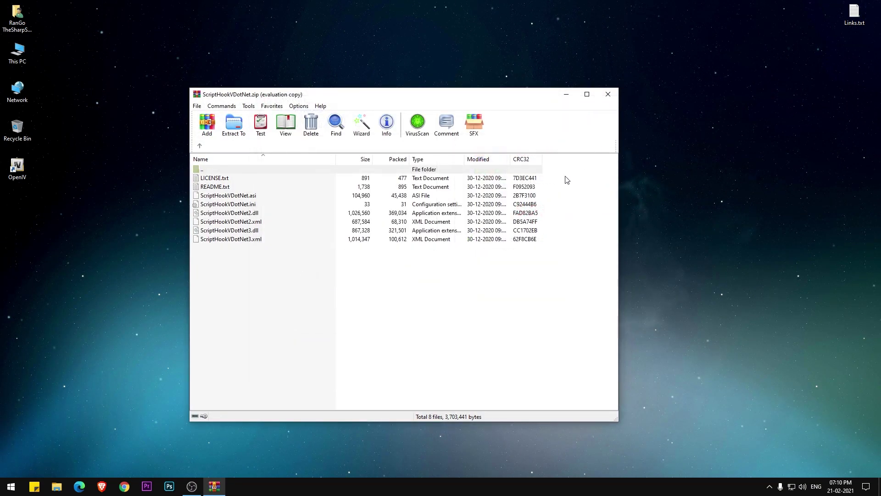
pyautogui.click(218, 232)
pyautogui.keyDown('ctrl'); pyautogui.click(232, 214); pyautogui.keyUp('ctrl')
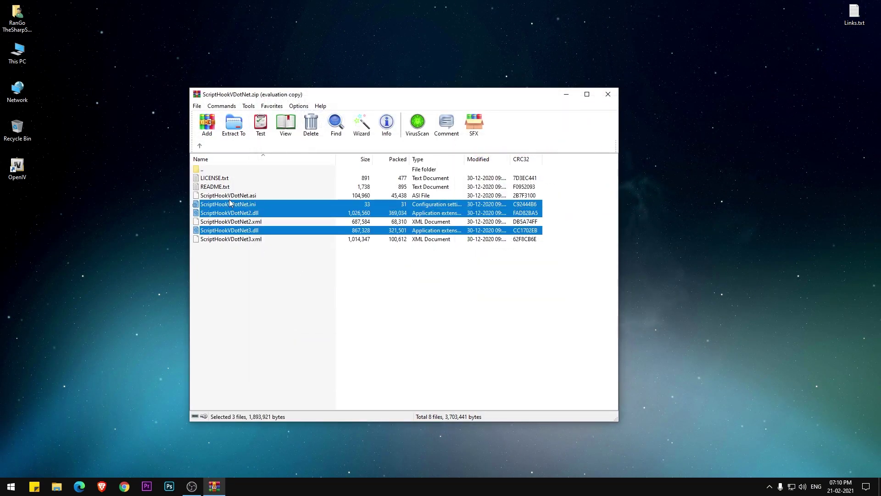
pyautogui.keyDown('ctrl'); pyautogui.click(231, 196); pyautogui.keyUp('ctrl')
pyautogui.moveTo(656, 187); pyautogui.dragTo(728, 183)
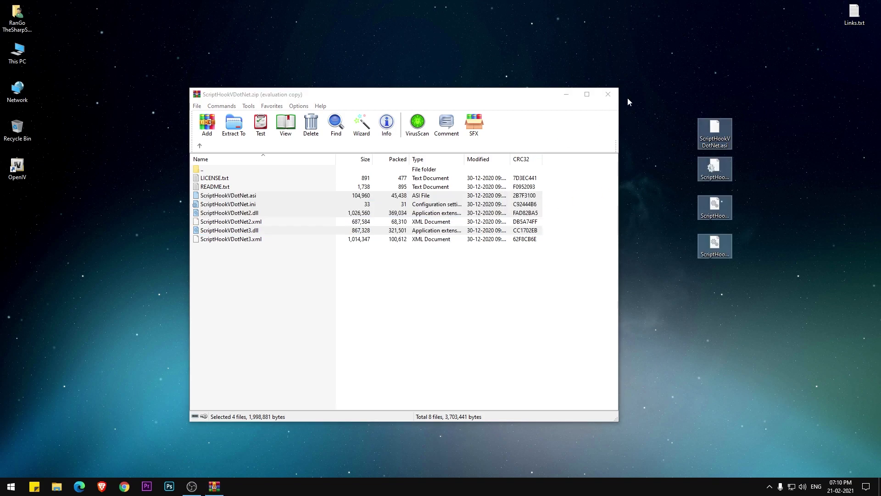
pyautogui.click(608, 93)
# Step: Extract dinput8.dll and ScriptHookV.dll from the ScriptHookV archive's bin folder to the desktop
pyautogui.doubleClick(261, 206)
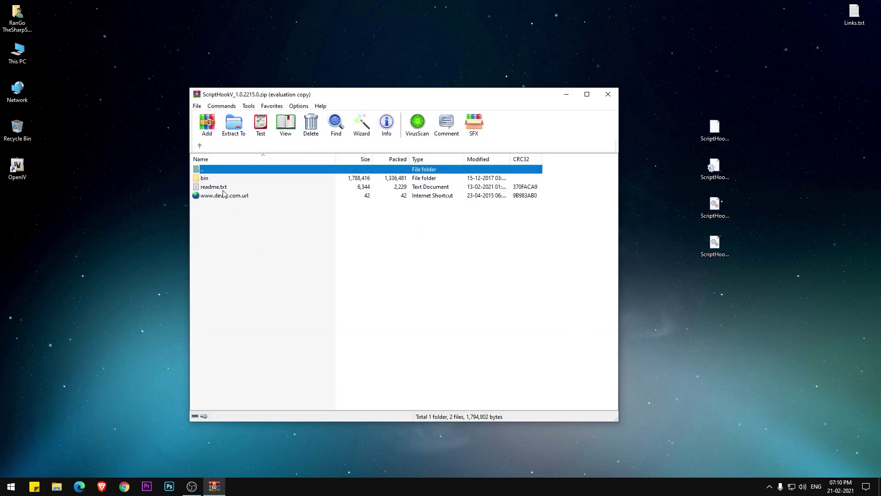
pyautogui.doubleClick(209, 178)
pyautogui.click(219, 196)
pyautogui.keyDown('ctrl'); pyautogui.click(210, 187); pyautogui.keyUp('ctrl')
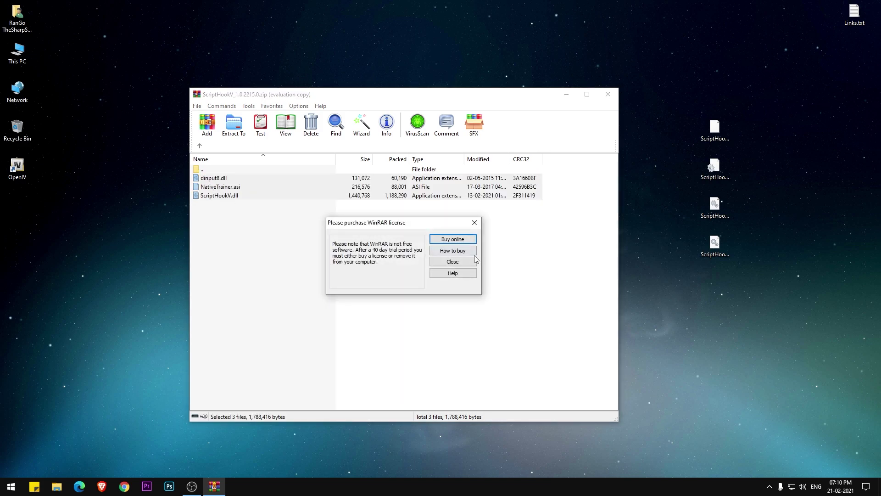
pyautogui.click(473, 260)
pyautogui.hotkey('ctrl', 'a')
pyautogui.keyDown('ctrl'); pyautogui.click(227, 187); pyautogui.keyUp('ctrl')
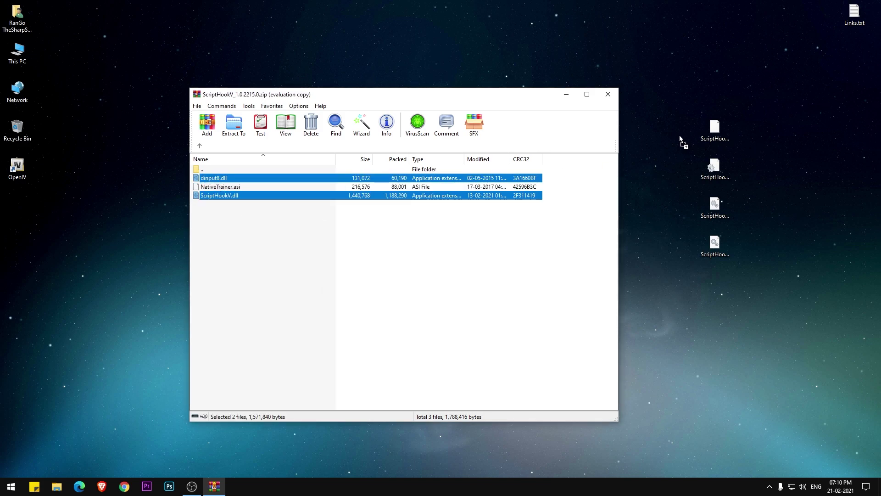
pyautogui.moveTo(682, 142); pyautogui.dragTo(681, 144)
pyautogui.click(608, 93)
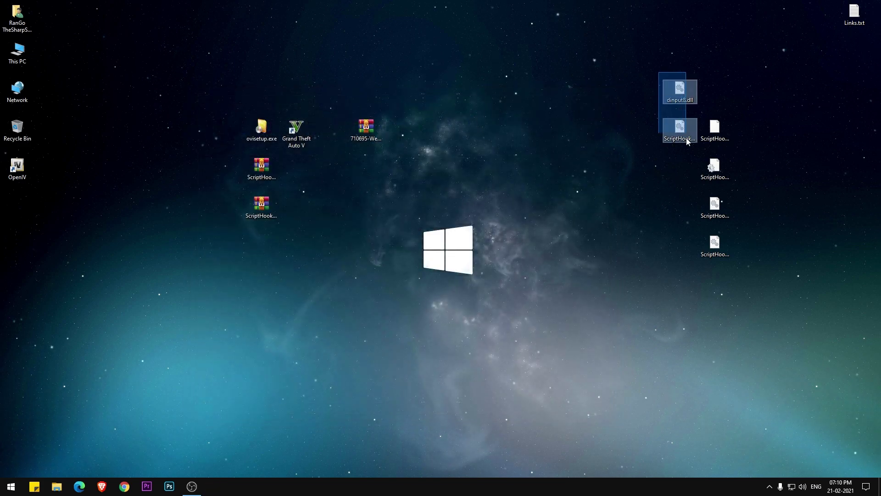
# Step: Cut the six ScriptHook and dinput8 files on the desktop
pyautogui.rightClick(482, 77)
pyautogui.click(523, 134)
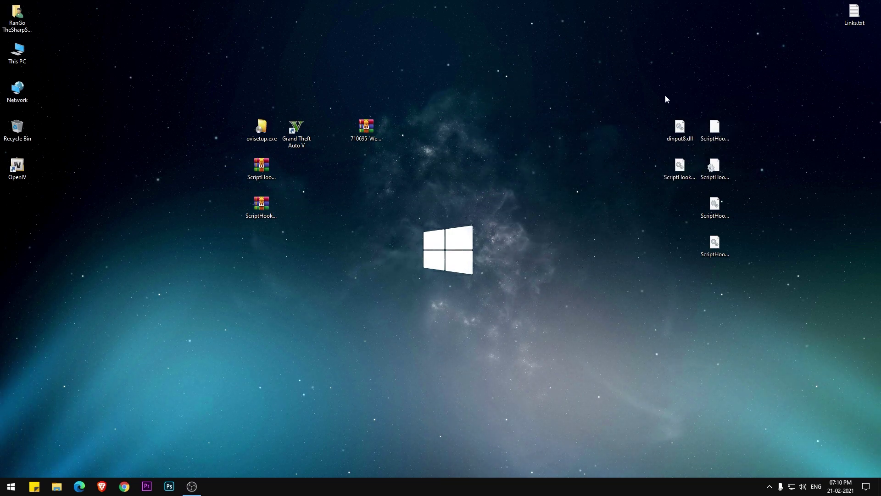
pyautogui.moveTo(646, 87); pyautogui.dragTo(745, 272)
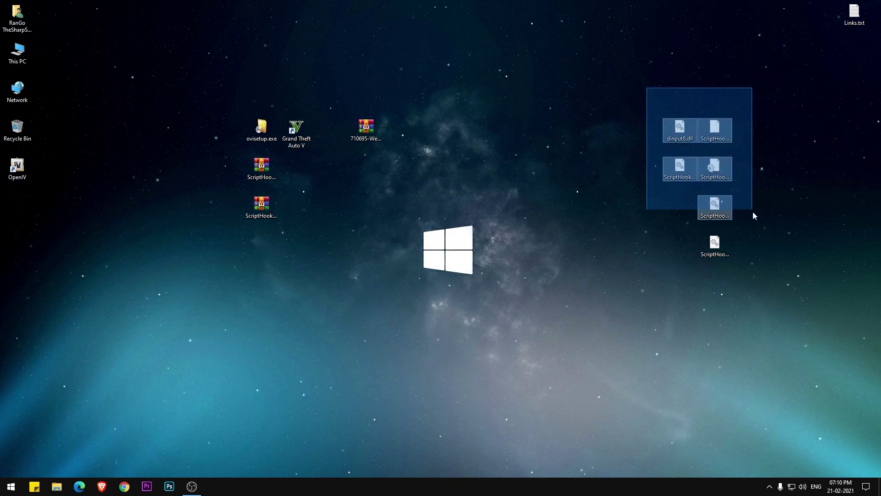
pyautogui.rightClick(682, 141)
pyautogui.click(703, 236)
# Step: Open the Grand Theft Auto V folder under G:\Launcher\GTA V
pyautogui.doubleClick(17, 51)
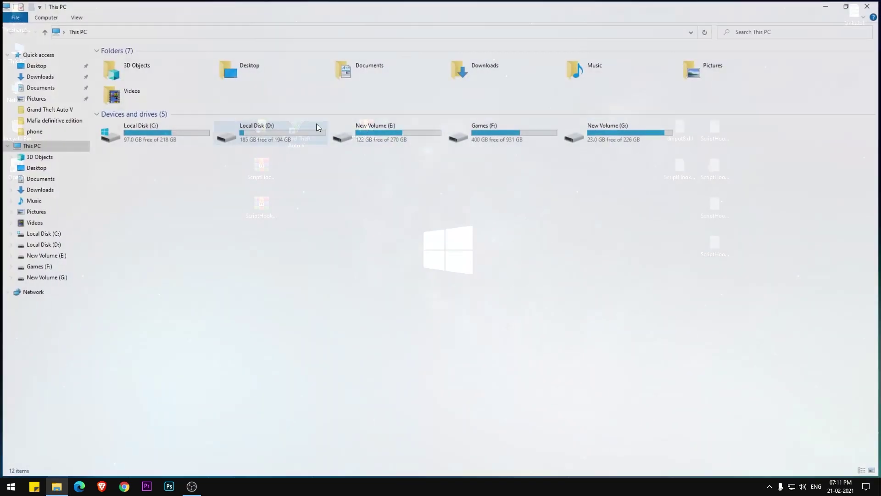
pyautogui.doubleClick(620, 132)
pyautogui.doubleClick(198, 66)
pyautogui.click(108, 74)
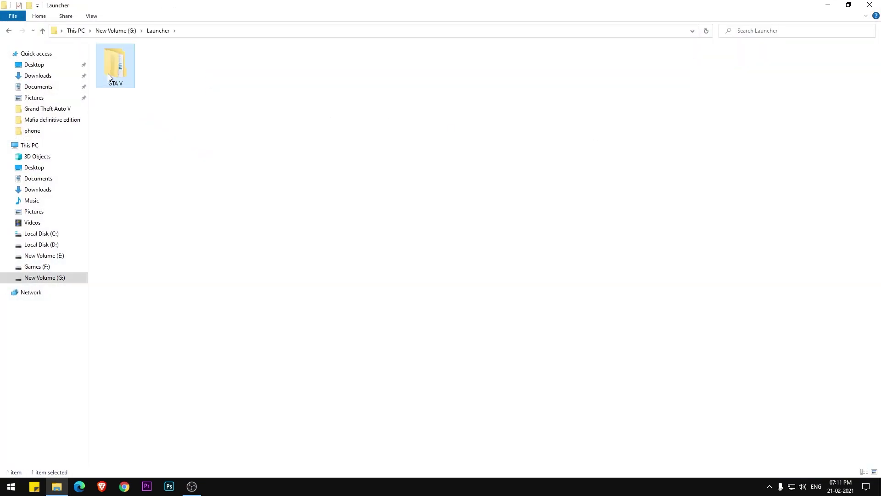
pyautogui.doubleClick(118, 80)
# Step: Paste the six ScriptHook files, replacing existing ones, and refresh the folder
pyautogui.rightClick(515, 193)
pyautogui.click(535, 253)
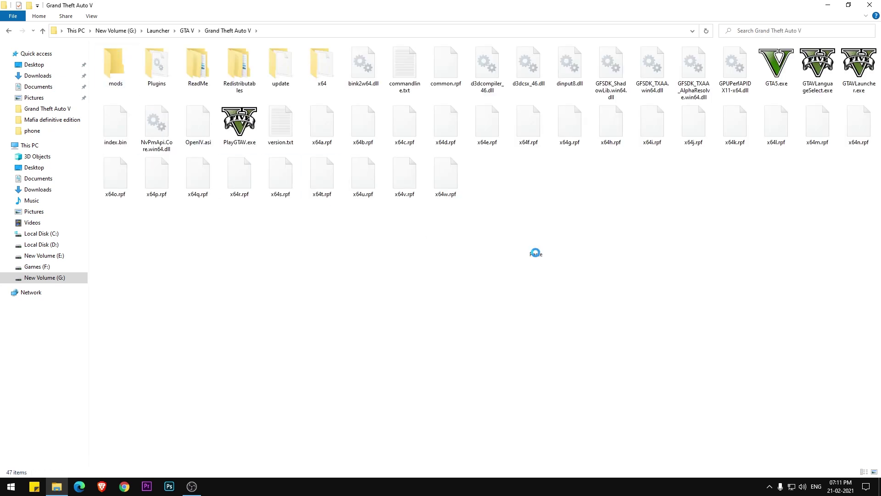
pyautogui.click(400, 169)
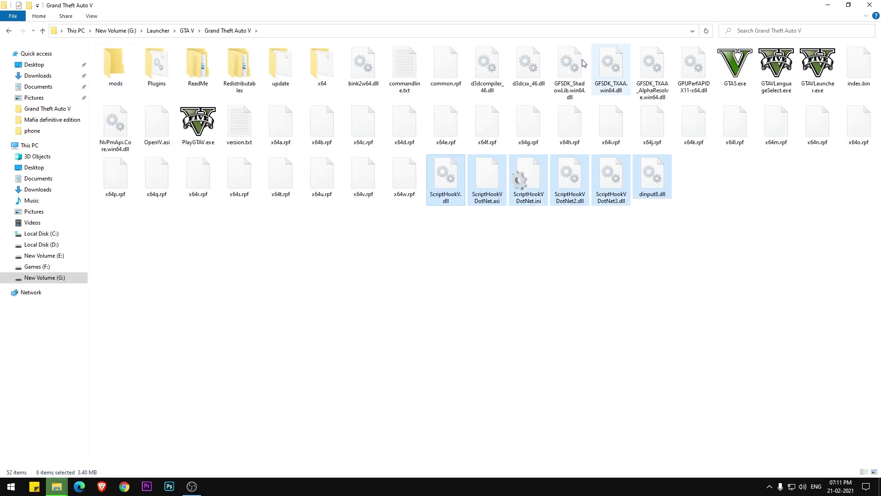
pyautogui.rightClick(482, 245)
pyautogui.click(503, 281)
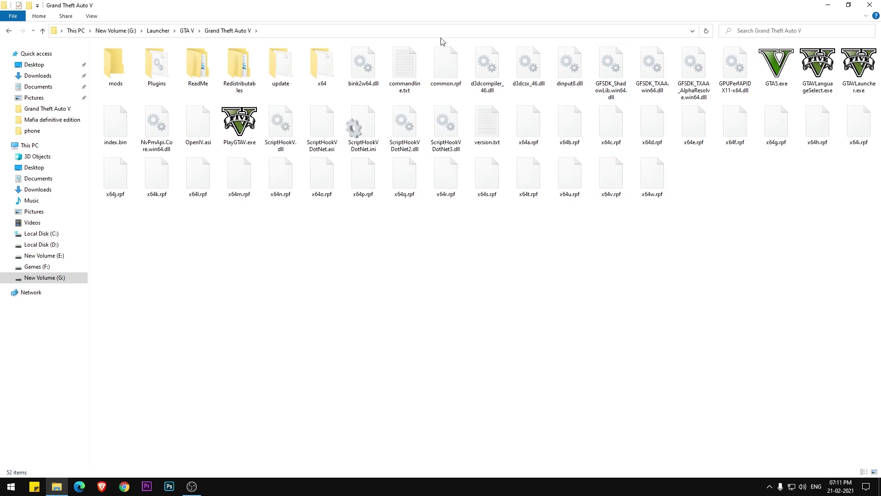
# Step: Permanently delete the WeaponMenu archive from the desktop
pyautogui.press('super+d')
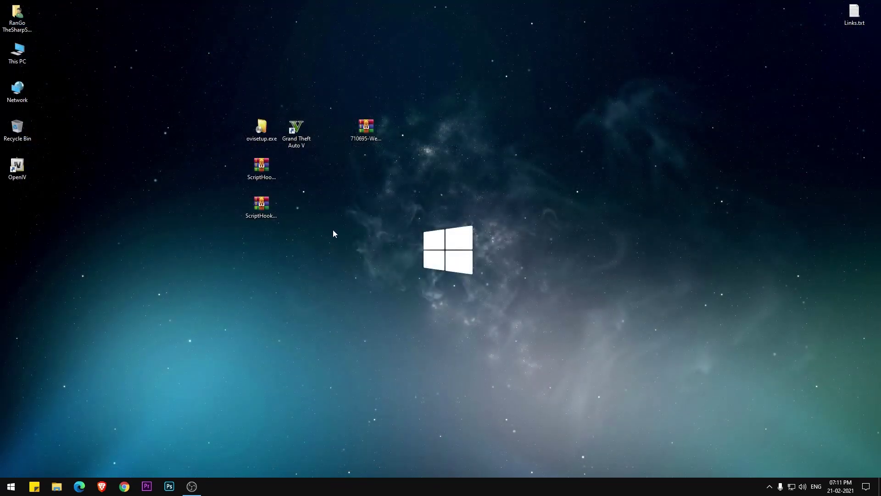
pyautogui.click(376, 144)
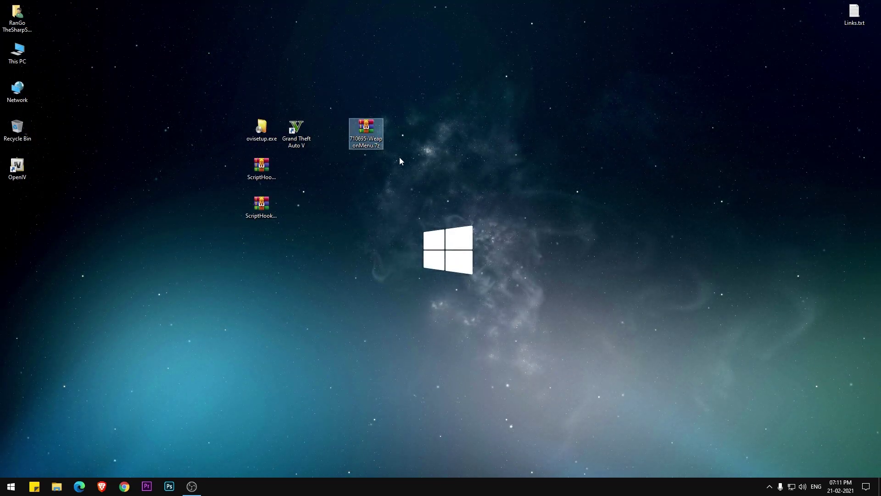
pyautogui.hotkey('shift', 'Delete')
pyautogui.press('Return')
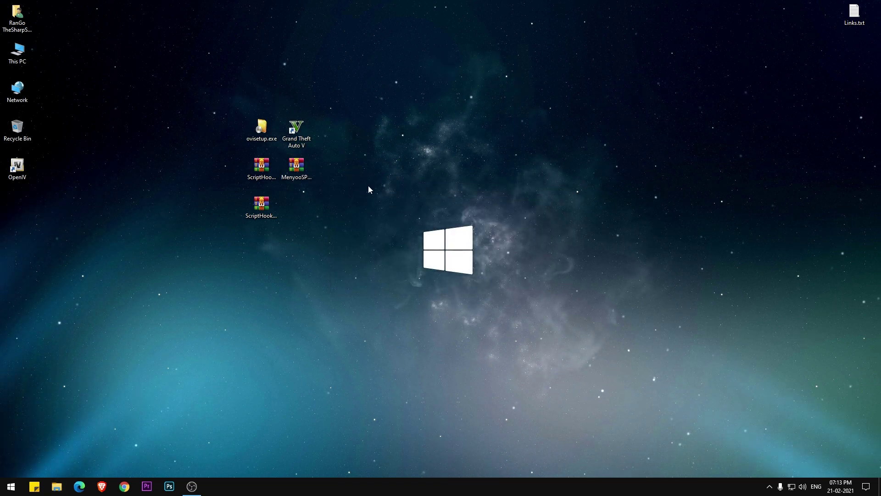
# Step: Extract Menyoo.asi and the menyooStuff folder from MenyooSP.zip to the desktop
pyautogui.doubleClick(296, 178)
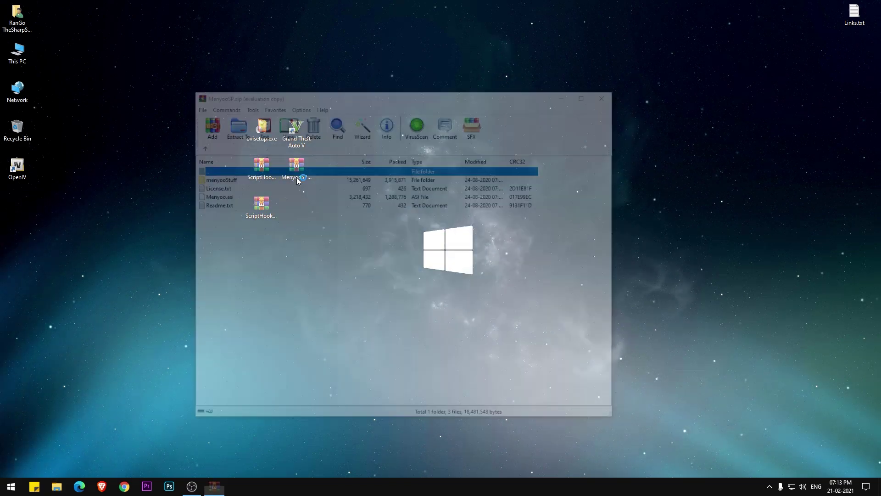
pyautogui.click(616, 96)
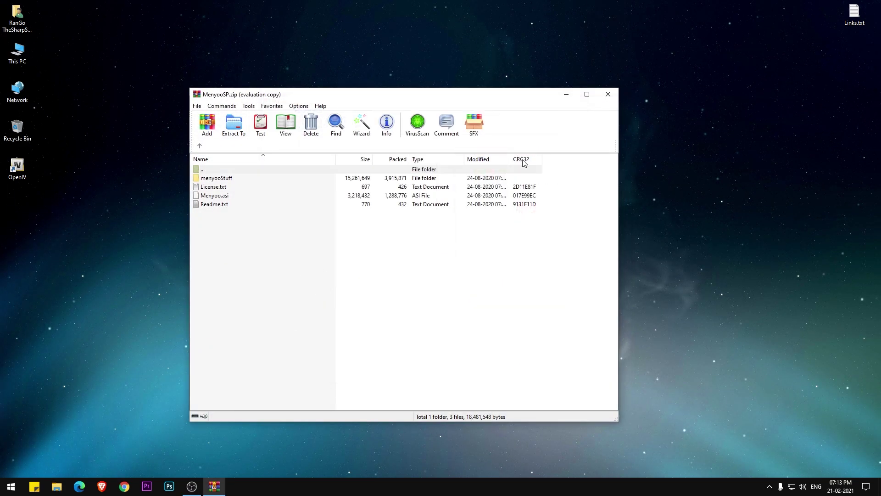
pyautogui.click(226, 195)
pyautogui.keyDown('ctrl'); pyautogui.click(224, 178); pyautogui.keyUp('ctrl')
pyautogui.moveTo(235, 194); pyautogui.dragTo(711, 167)
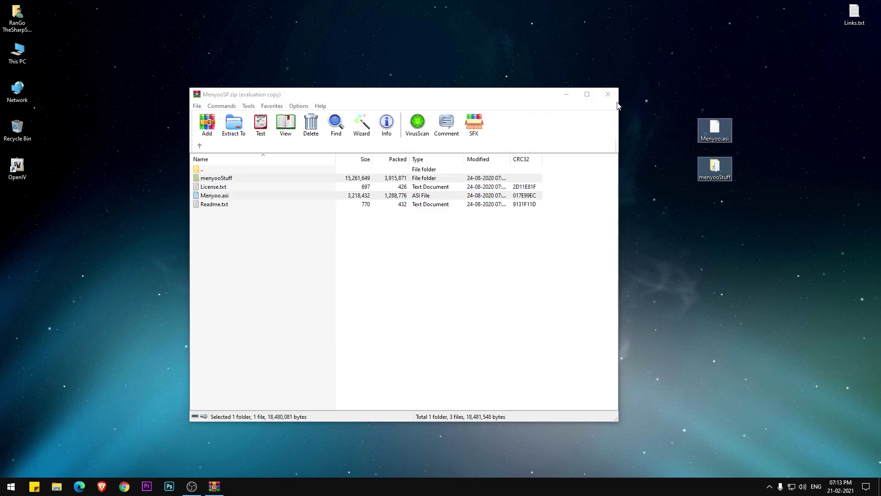
pyautogui.click(609, 94)
# Step: Cut Menyoo.asi and menyooStuff from the desktop
pyautogui.rightClick(716, 128)
pyautogui.moveTo(655, 112); pyautogui.dragTo(743, 236)
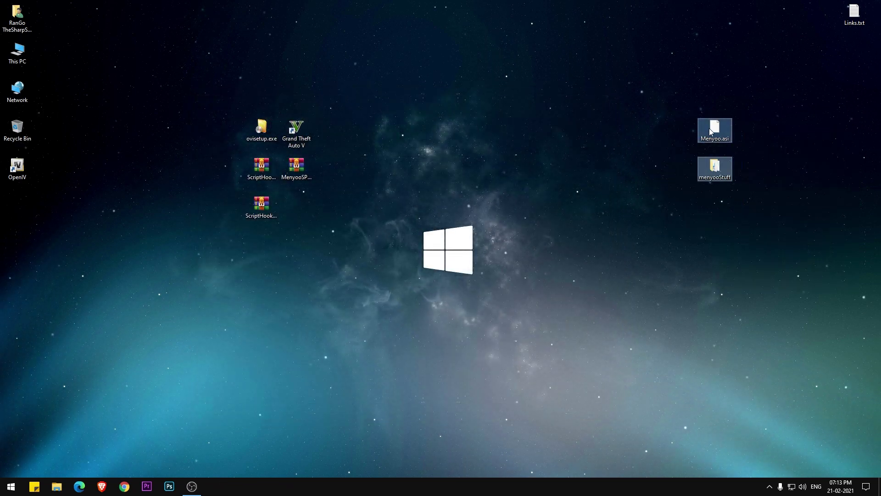
pyautogui.rightClick(710, 130)
pyautogui.click(734, 223)
# Step: Refresh the Grand Theft Auto V folder on New Volume (G:), then close the window
pyautogui.doubleClick(18, 53)
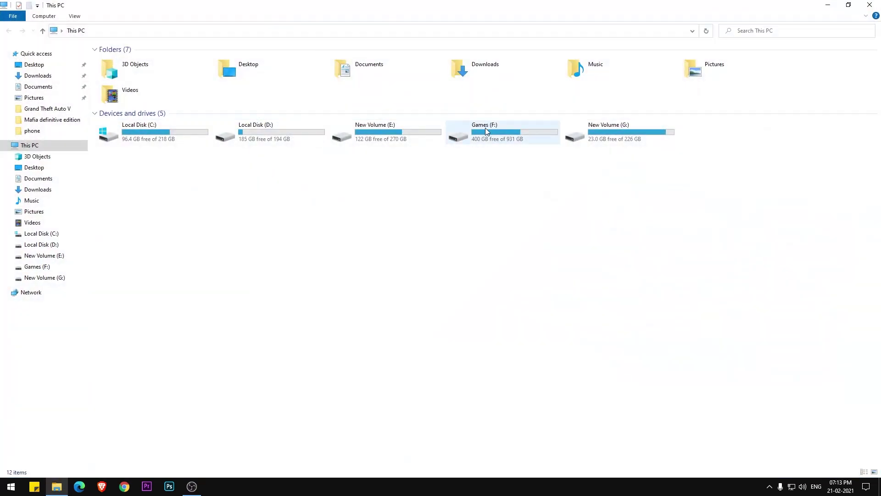
pyautogui.doubleClick(620, 132)
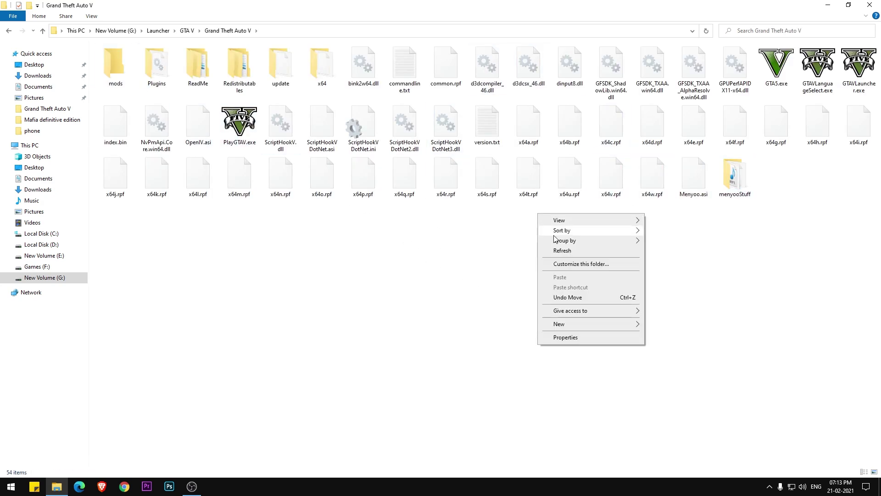
pyautogui.click(562, 251)
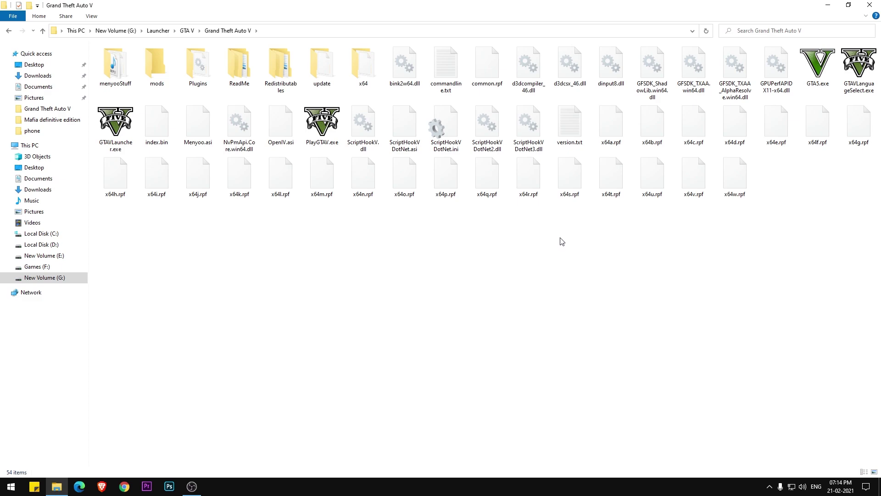
pyautogui.click(870, 4)
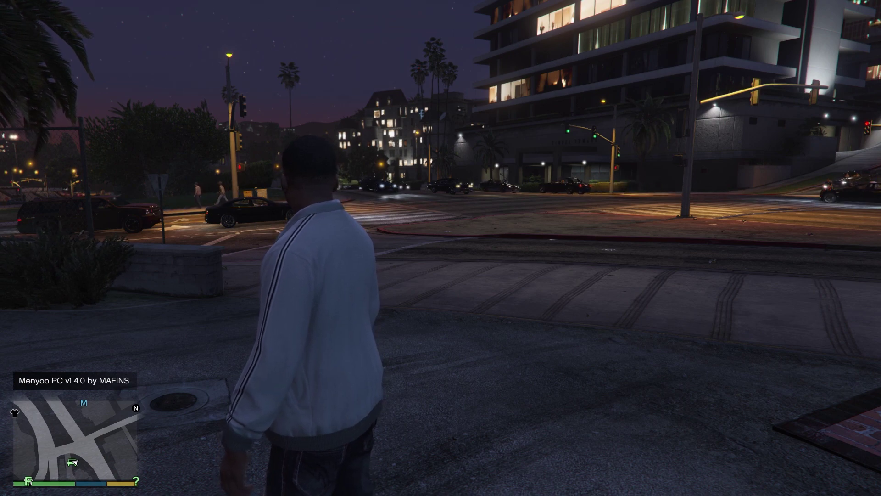
# Step: Open Menyoo (F8) and go to Vehicle Options > Vehicle Spawner > Super
pyautogui.press('F8')
pyautogui.press('Down')
pyautogui.press('Down')
pyautogui.press('Up')
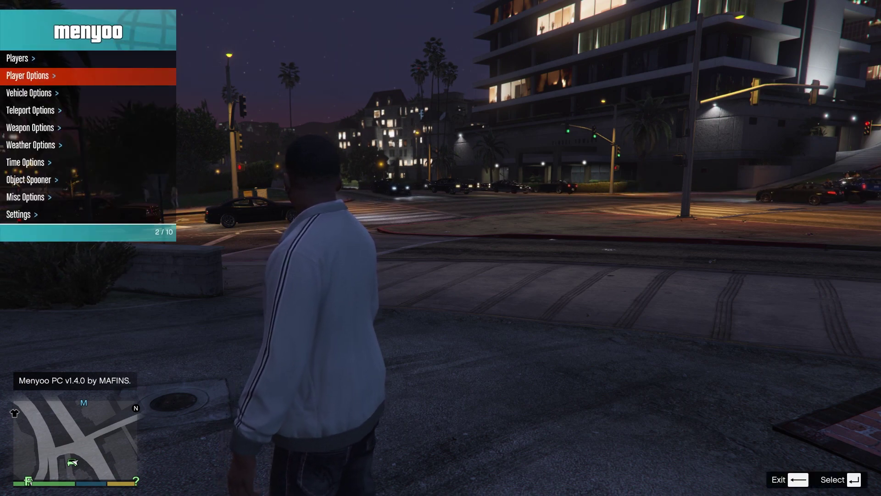
pyautogui.press('Up')
pyautogui.press('Up')
pyautogui.press('Down')
pyautogui.press('Down')
pyautogui.press('Up')
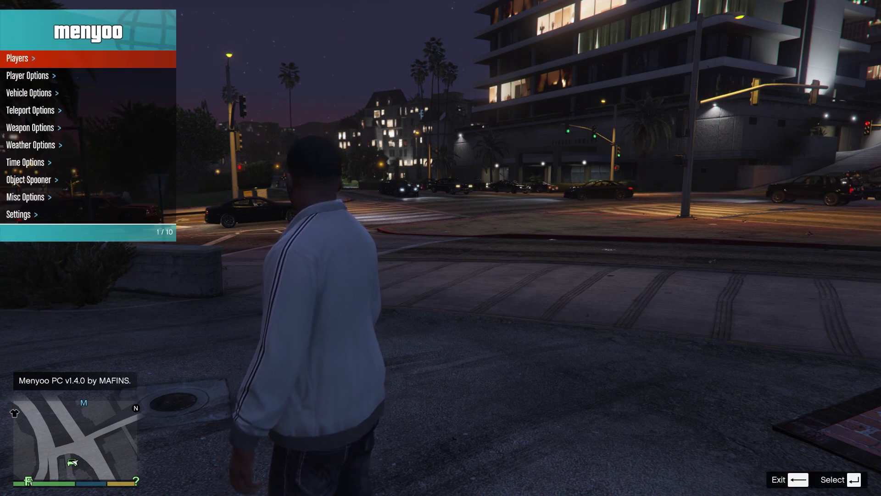
pyautogui.press('Down')
pyautogui.press('Down')
pyautogui.press('Return')
pyautogui.press('Down')
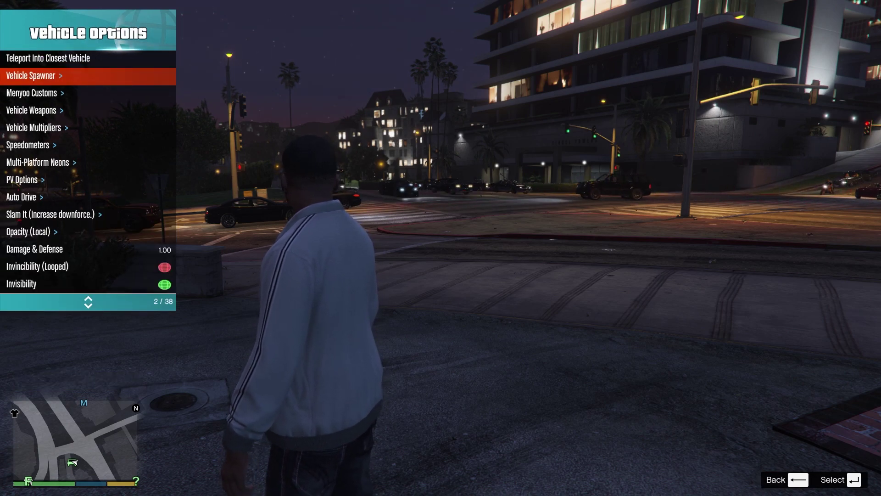
pyautogui.press('Return')
pyautogui.press('Down')
pyautogui.press('Down')
pyautogui.press('Down')
pyautogui.press('Down')
pyautogui.press('Return')
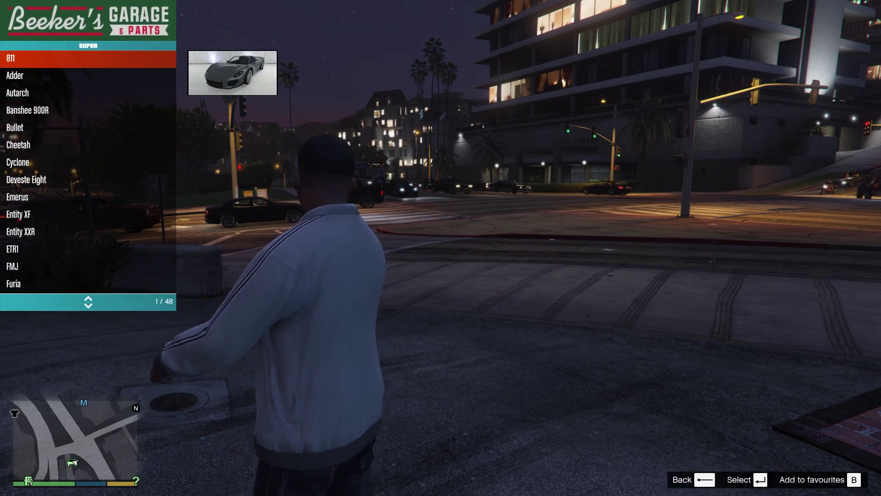
pyautogui.press('Down')
# Step: Scroll the Super car list past Bullet and spawn the Nero Custom
pyautogui.press('Down')
pyautogui.press('Down')
pyautogui.press('Down')
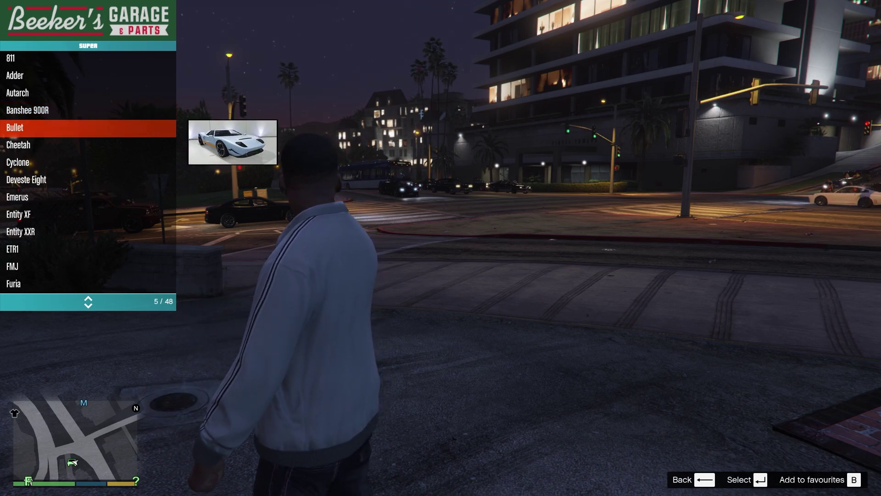
pyautogui.press('Down')
pyautogui.press('Down')
pyautogui.press('Down')
pyautogui.press('Down')
pyautogui.press('Down')
pyautogui.press('Down')
pyautogui.press('Down')
pyautogui.press('Down')
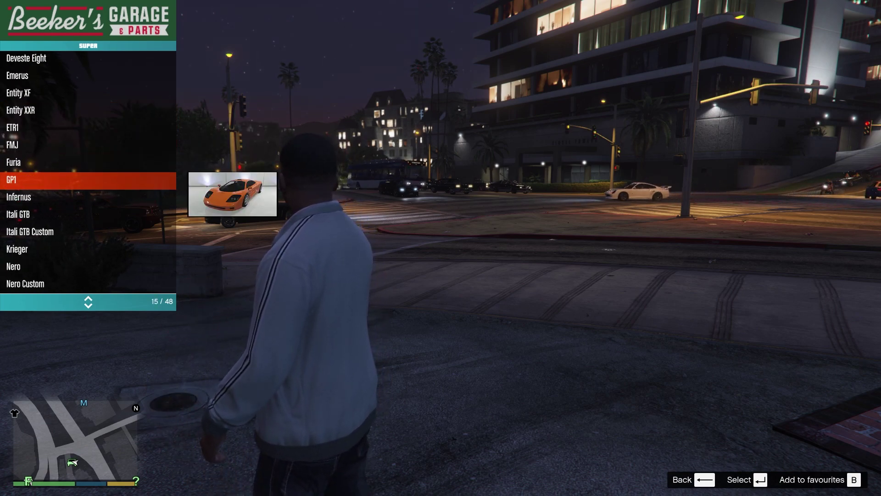
pyautogui.press('Down')
pyautogui.press('Down')
pyautogui.press('Down')
pyautogui.press('Down')
pyautogui.press('Down')
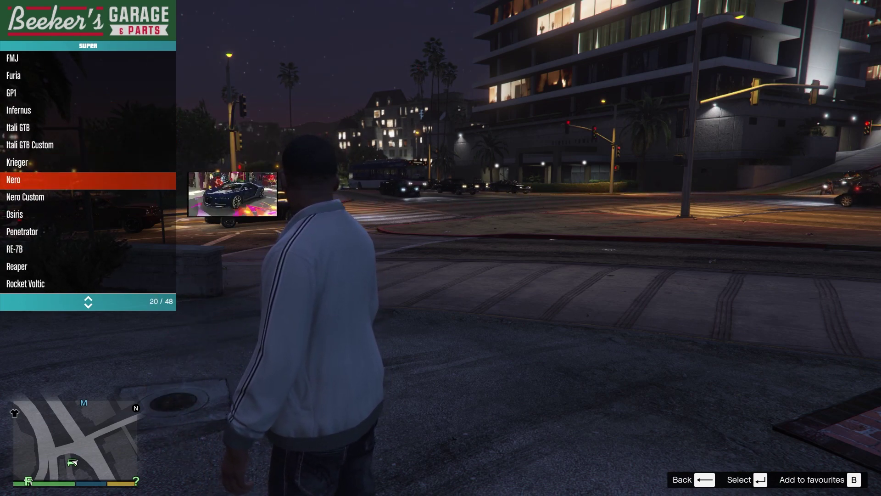
pyautogui.press('Down')
pyautogui.press('Return')
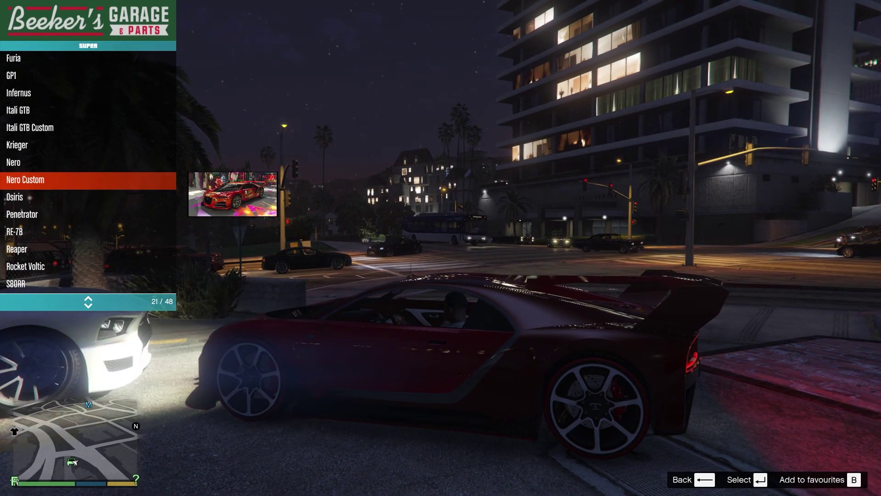
# Step: Exit the Menyoo menu with Backspace, leaving the player in the Nero Custom
pyautogui.press('BackSpace')
pyautogui.press('BackSpace')
pyautogui.press('BackSpace')
pyautogui.press('BackSpace')
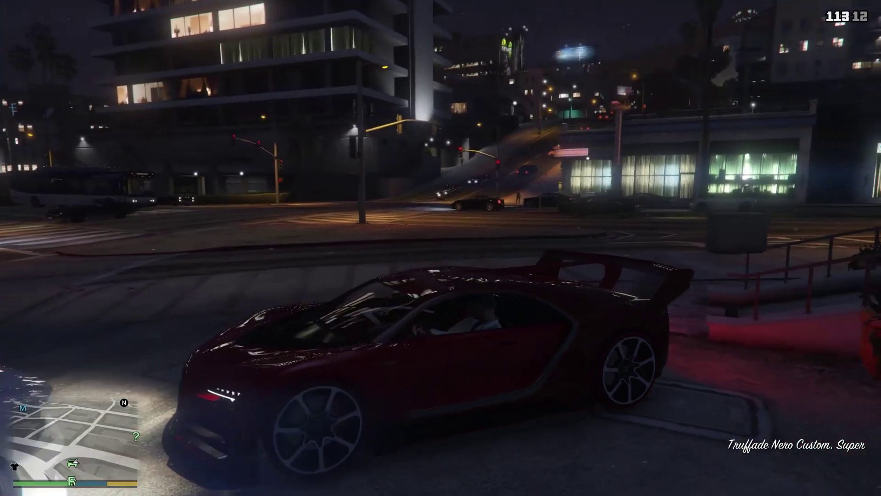